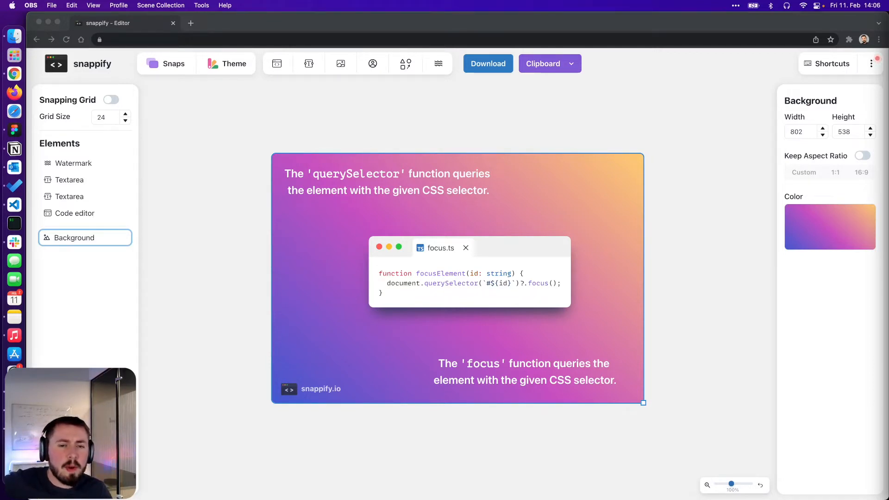
left_click(667, 190)
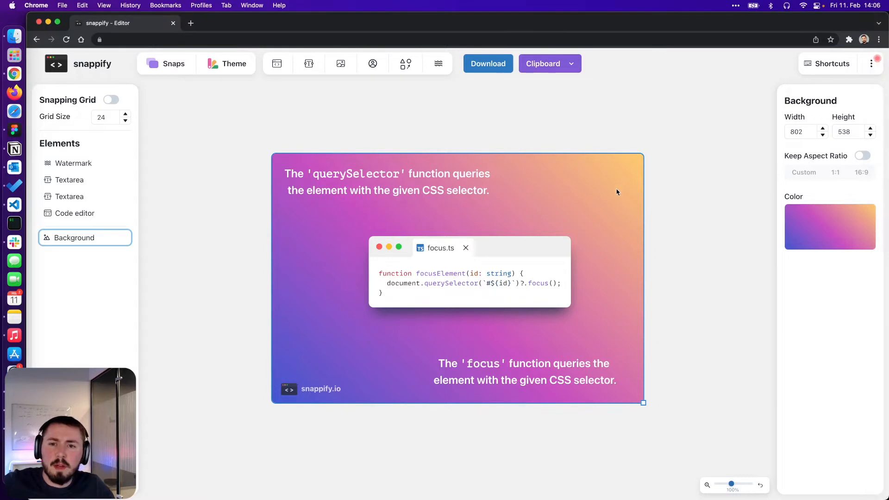
left_click(491, 191)
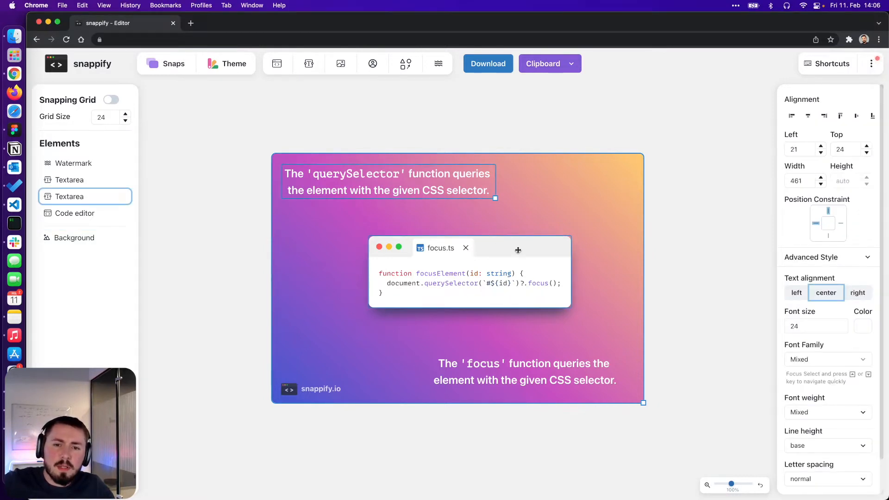
left_click(490, 224)
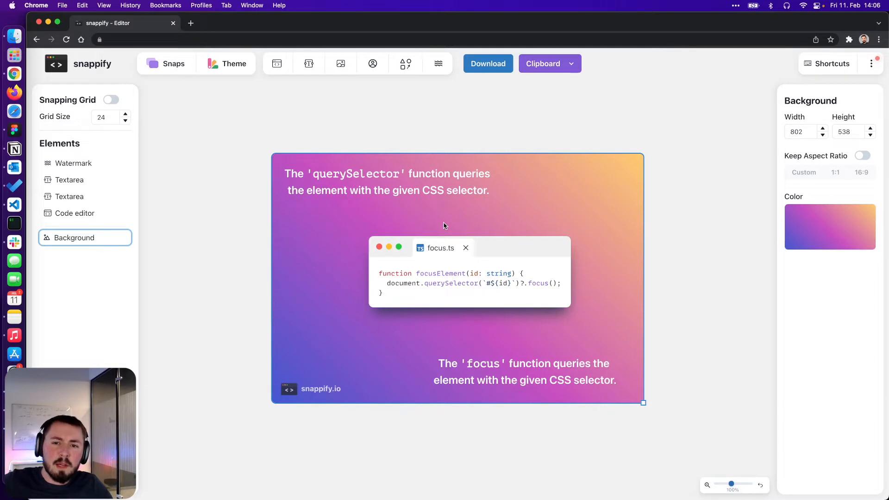
- Add an arrow running from below the first caption to the querySelector call in the code
left_click(410, 68)
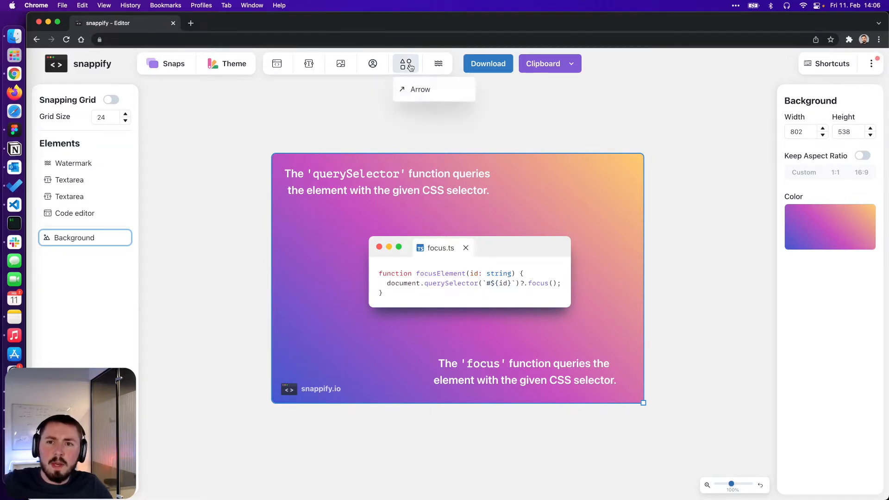
left_click(436, 95)
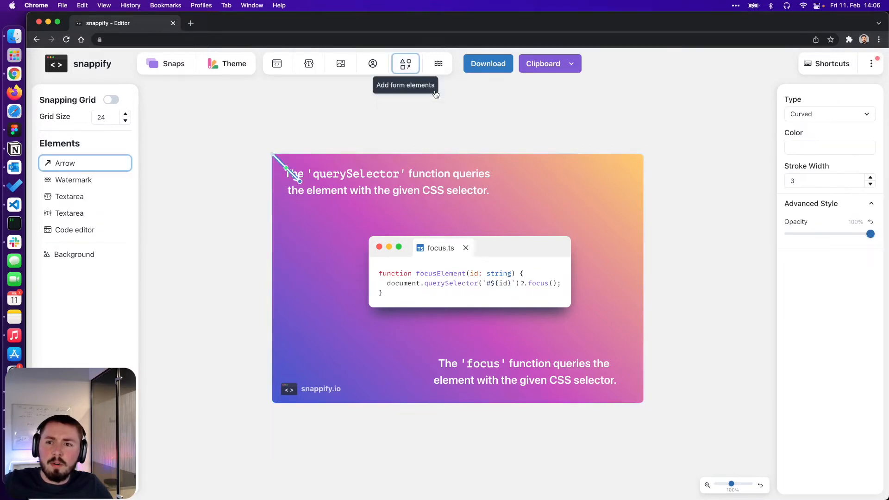
left_click_drag(296, 175, 349, 204)
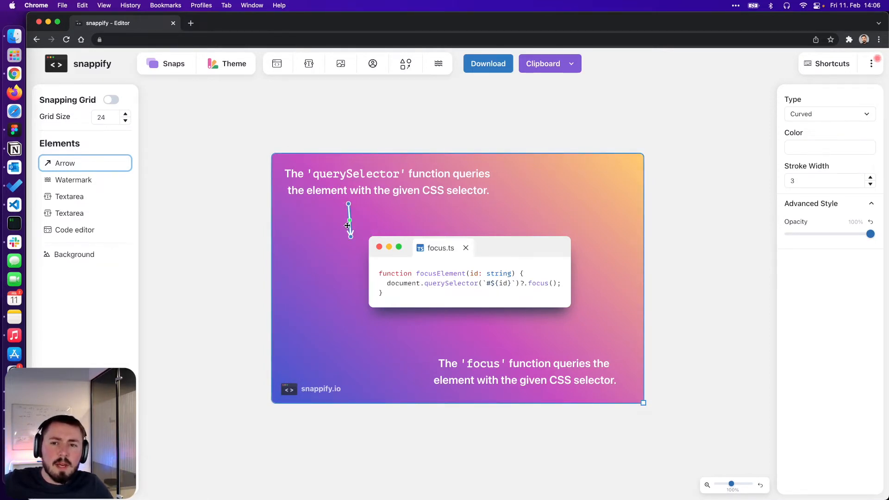
left_click_drag(351, 236, 420, 282)
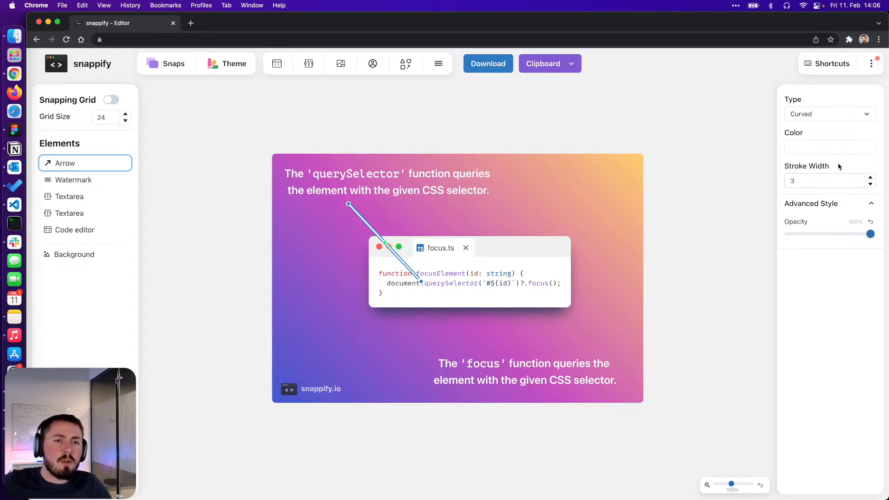
- Set the arrow's colour to dark navy and its stroke width to 5
left_click(807, 149)
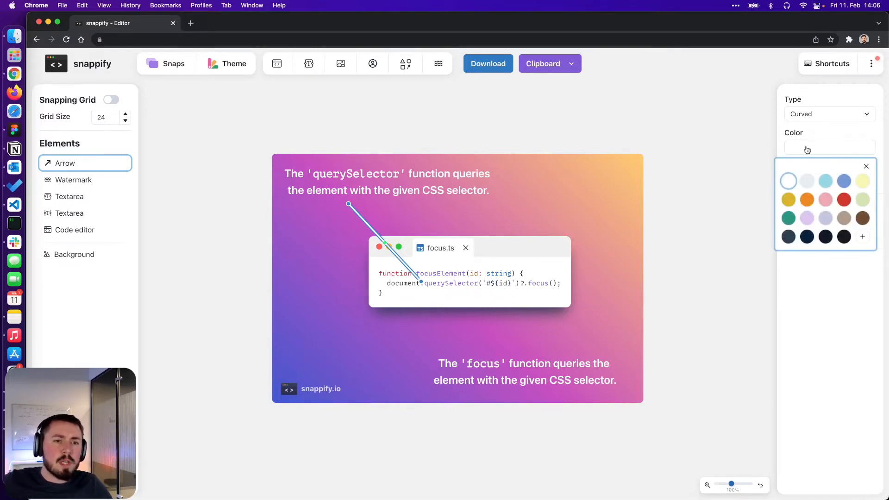
left_click(790, 237)
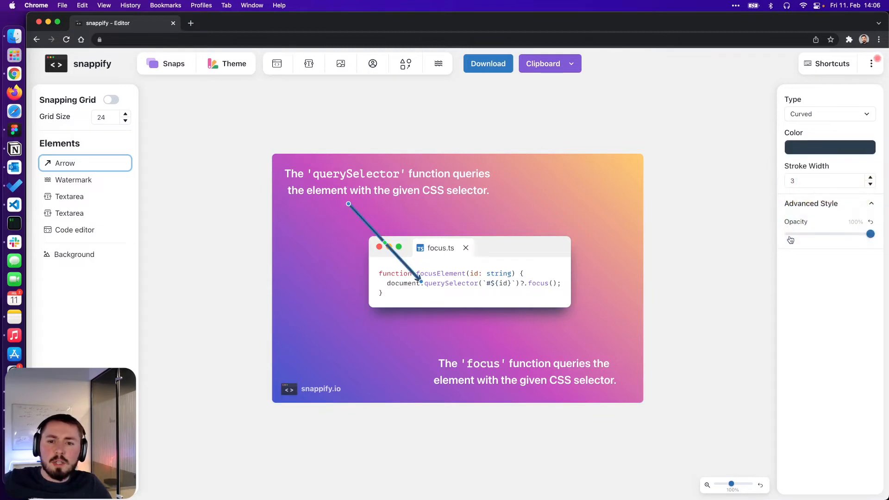
double_click(870, 178)
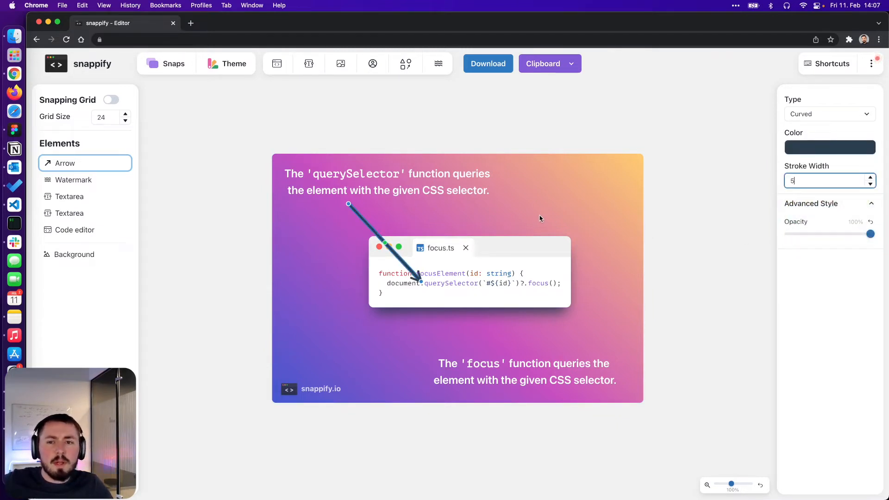
- Reposition the arrow and bend it into a curve from under the first caption to querySelector
left_click_drag(395, 255, 372, 257)
left_click(482, 227)
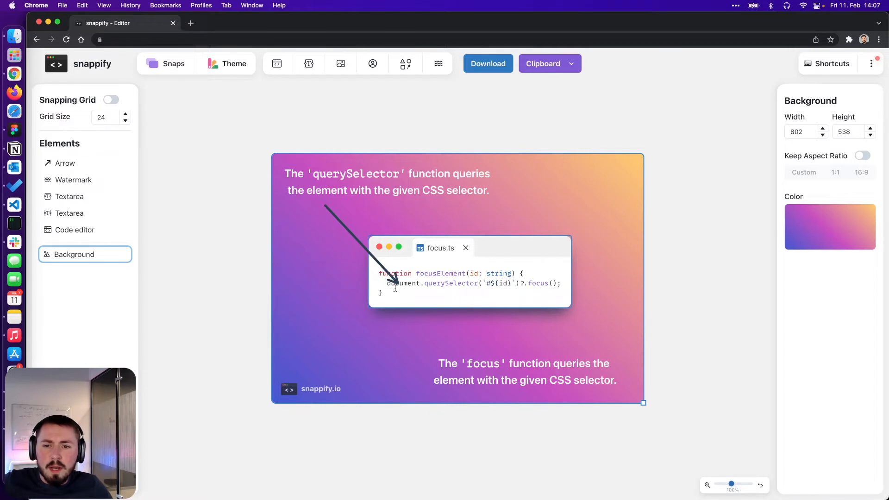
left_click_drag(388, 273, 407, 268)
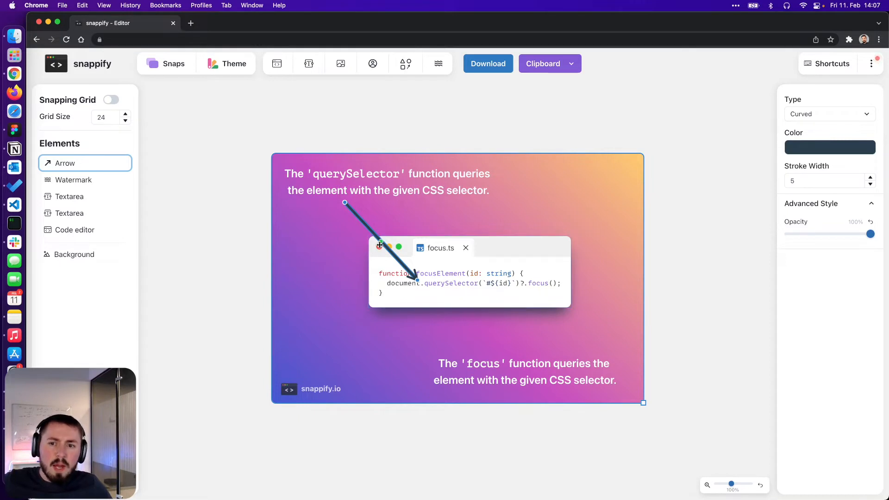
left_click_drag(381, 240, 290, 275)
left_click_drag(344, 202, 325, 203)
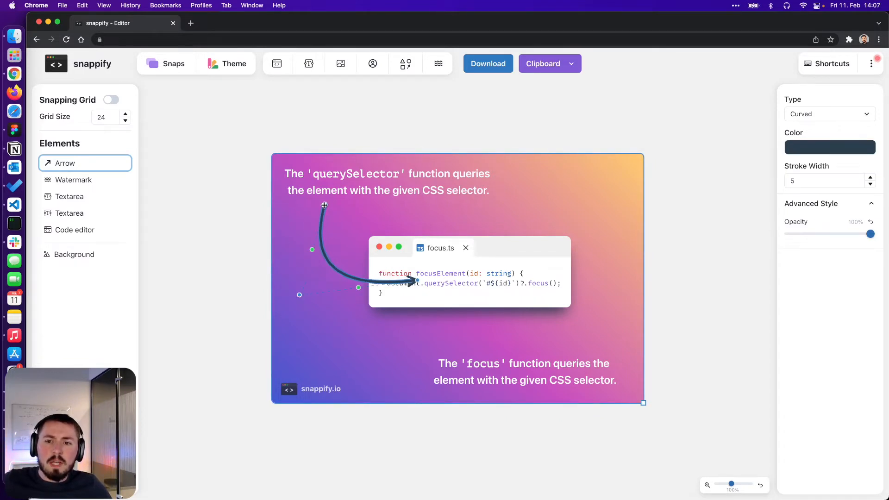
left_click_drag(419, 281, 422, 284)
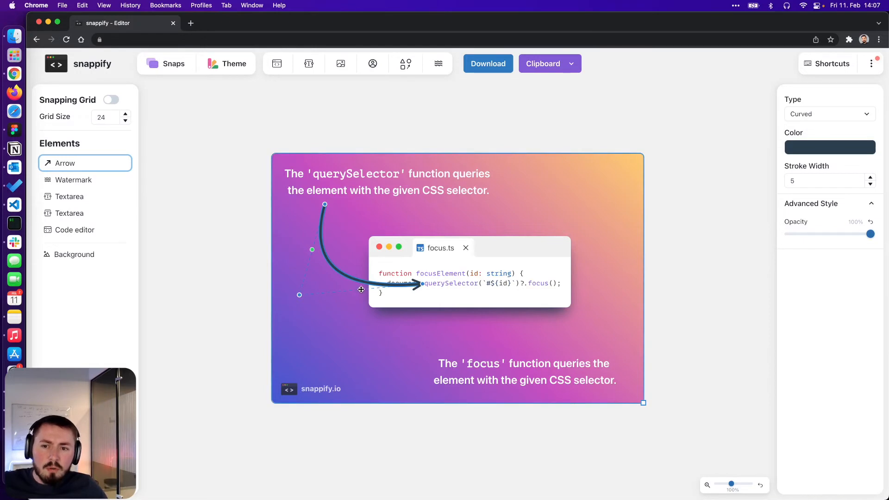
left_click_drag(361, 289, 382, 356)
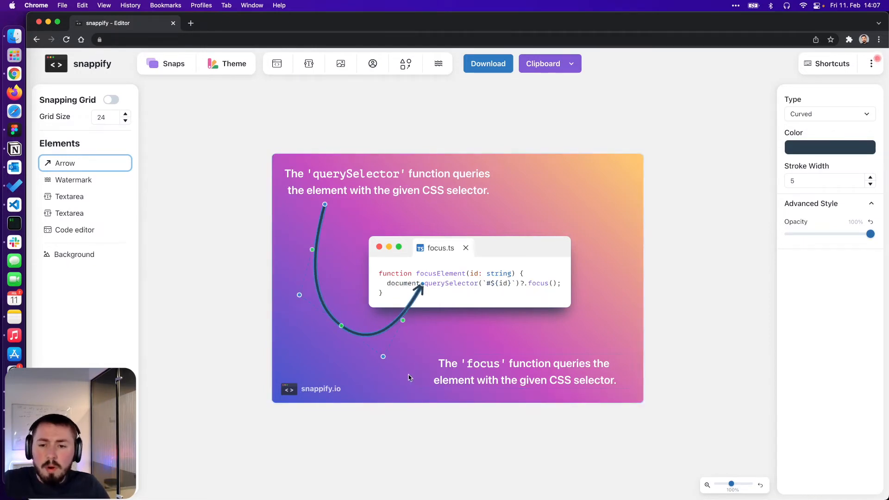
double_click(384, 357)
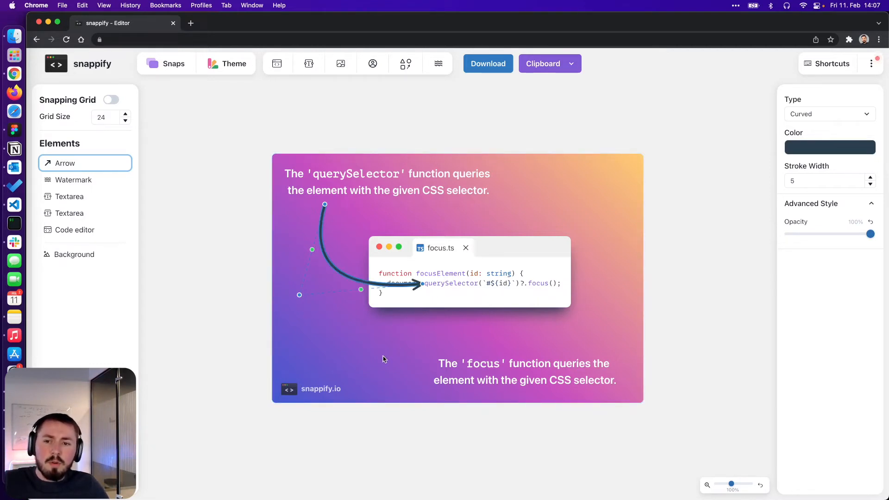
left_click(647, 238)
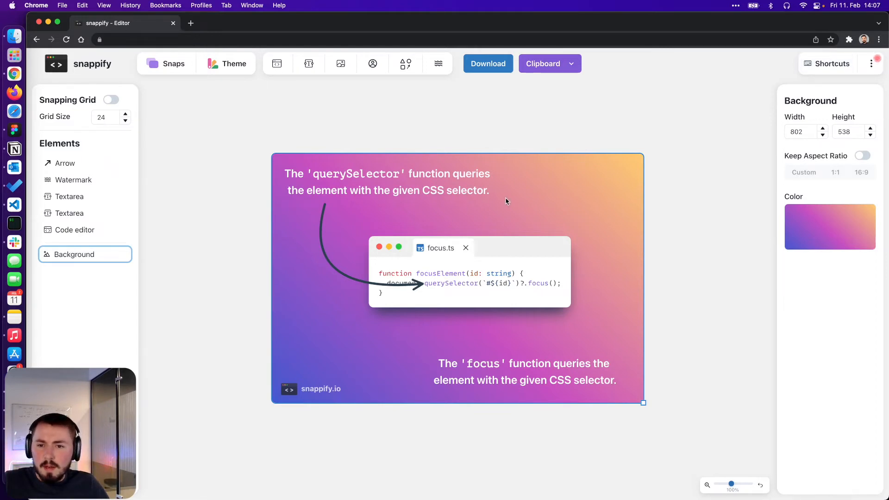
- Duplicate the arrow and point the copy from the lower caption up to the focus() call
left_click(325, 260)
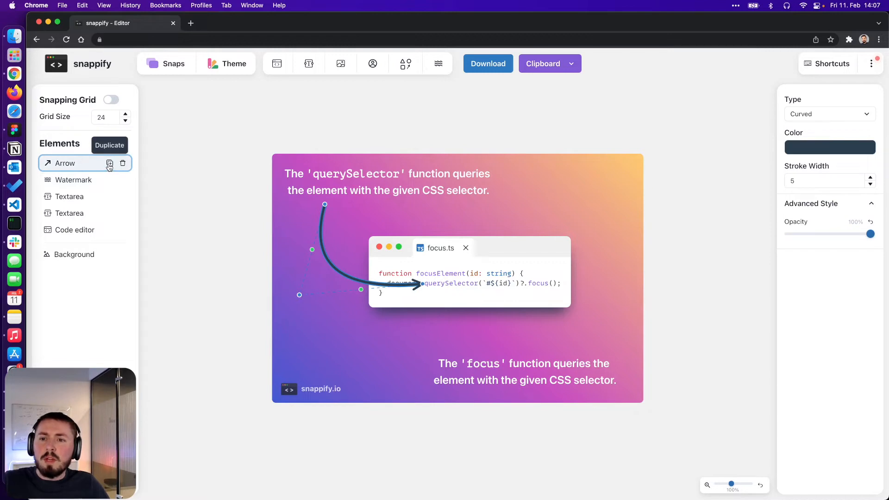
left_click(114, 163)
left_click_drag(348, 283, 422, 346)
double_click(384, 353)
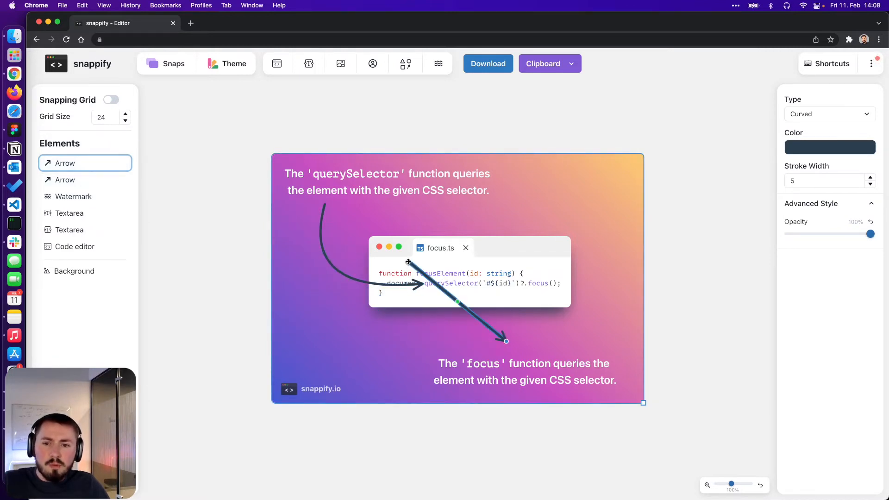
left_click_drag(409, 262, 535, 290)
left_click(571, 334)
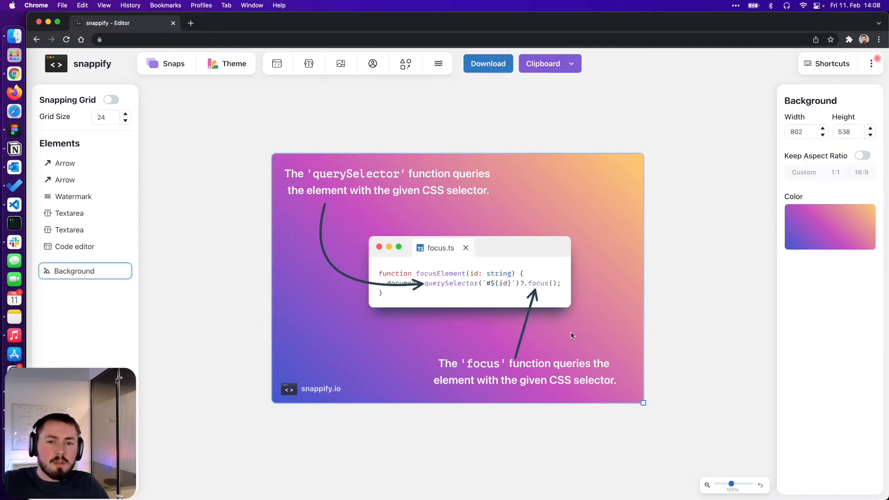
left_click(514, 354)
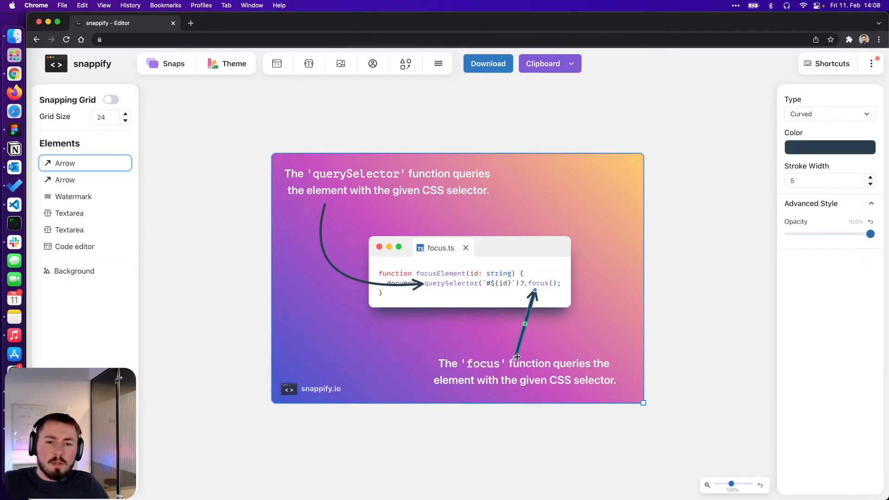
left_click_drag(513, 355, 511, 350)
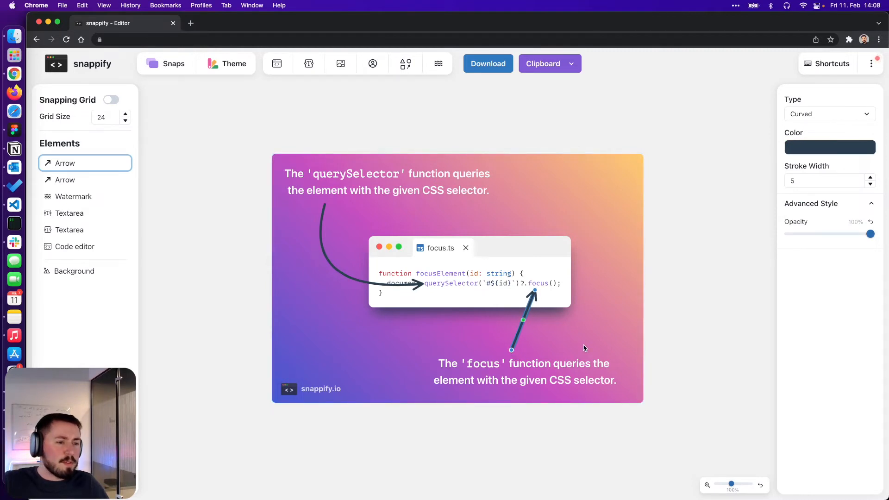
left_click(585, 348)
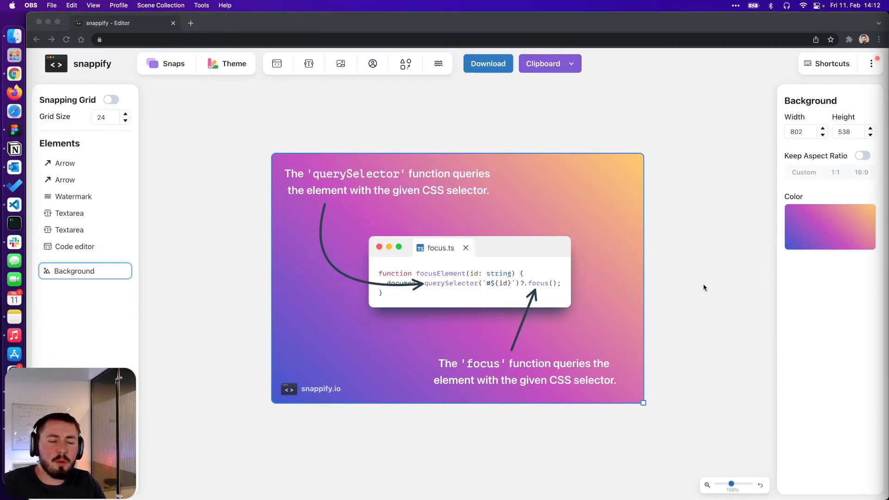
- Delete both arrows, the watermark and both text areas from the elements list
left_click(110, 169)
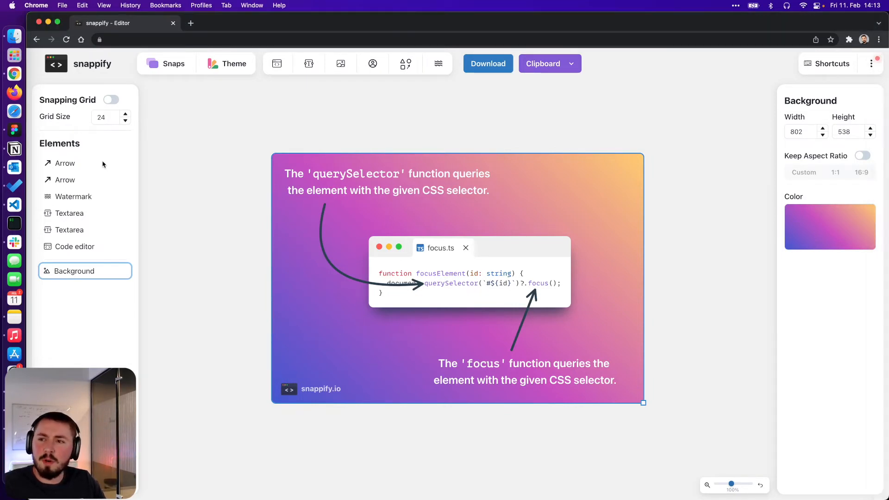
left_click(122, 164)
left_click(123, 164)
left_click(123, 164)
left_click(123, 164)
left_click(123, 164)
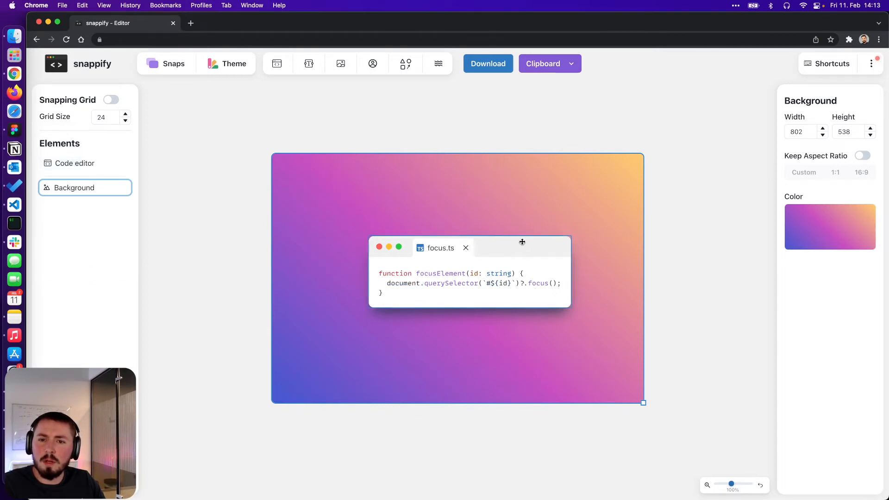
- Narrow the background canvas to a roughly square shape
left_click(109, 163)
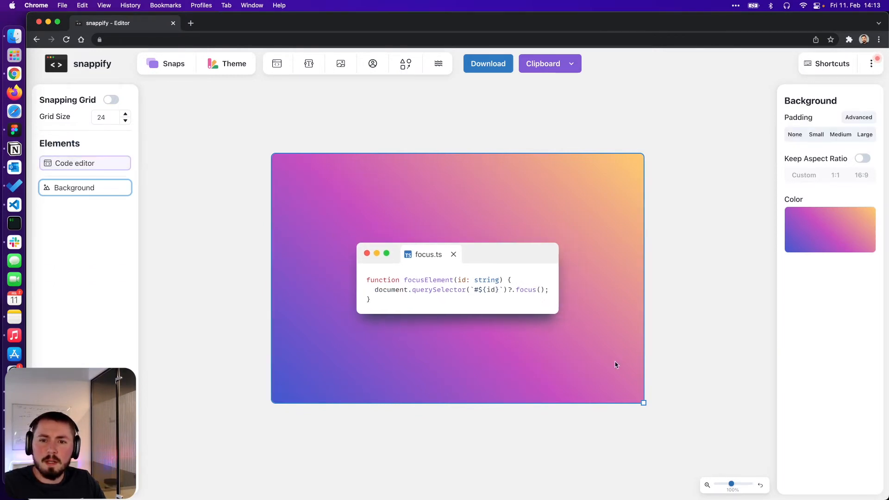
left_click_drag(647, 408, 592, 405)
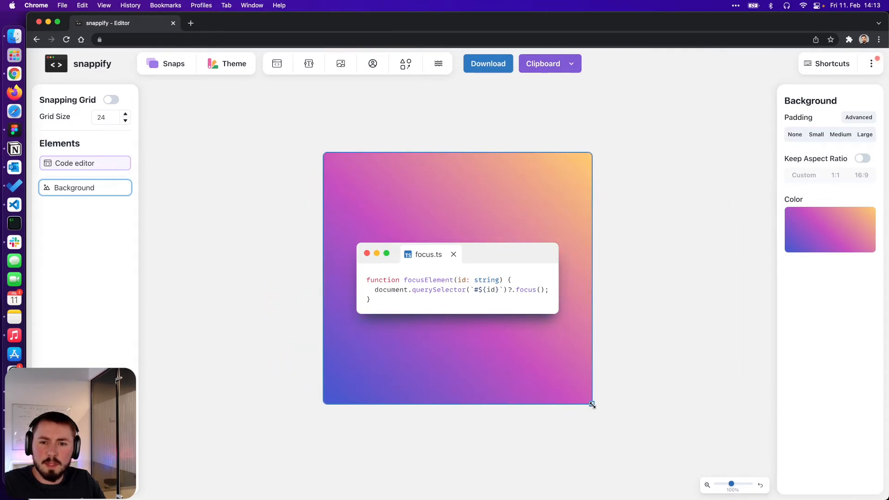
- Open the code editor's Code Highlighting options
left_click(478, 285)
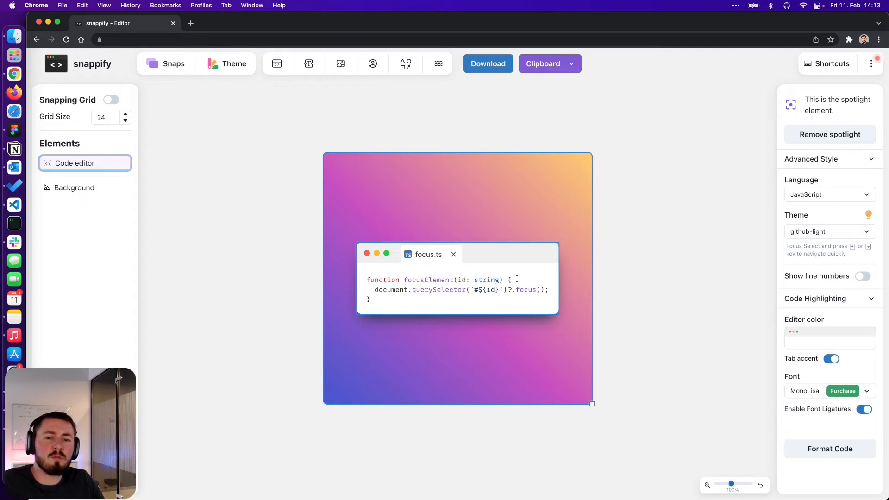
left_click_drag(527, 279, 441, 279)
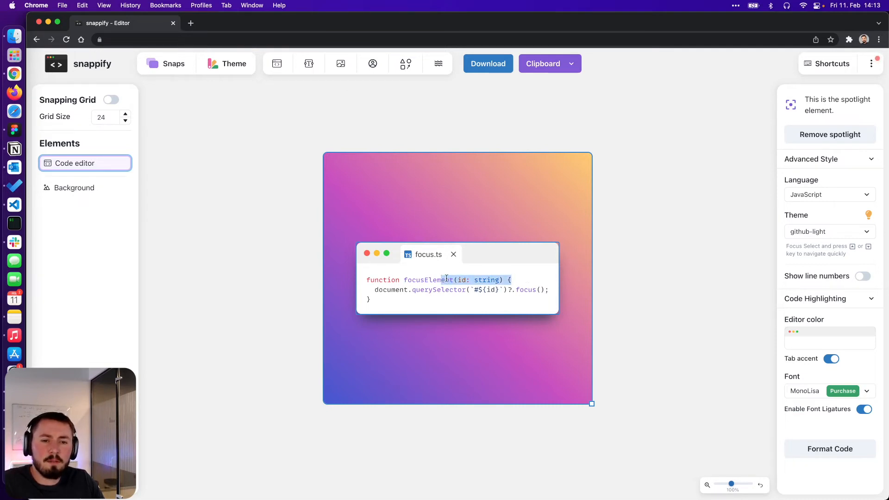
left_click(838, 303)
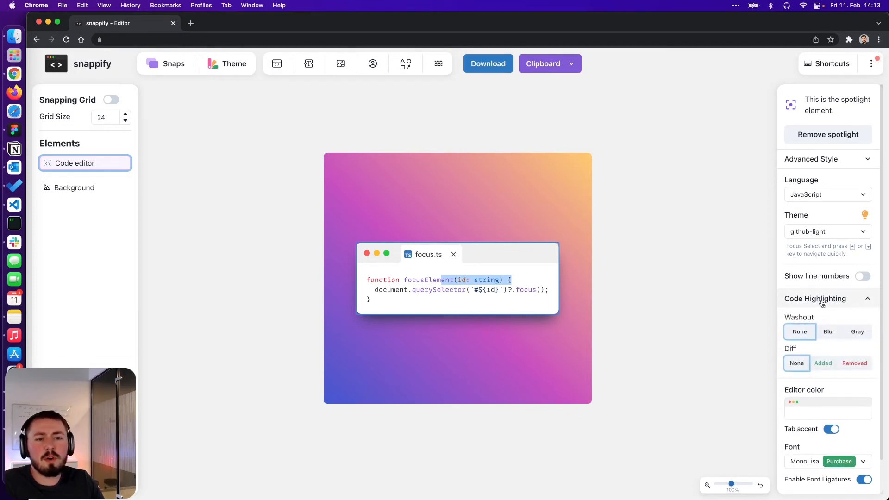
left_click_drag(512, 280, 428, 279)
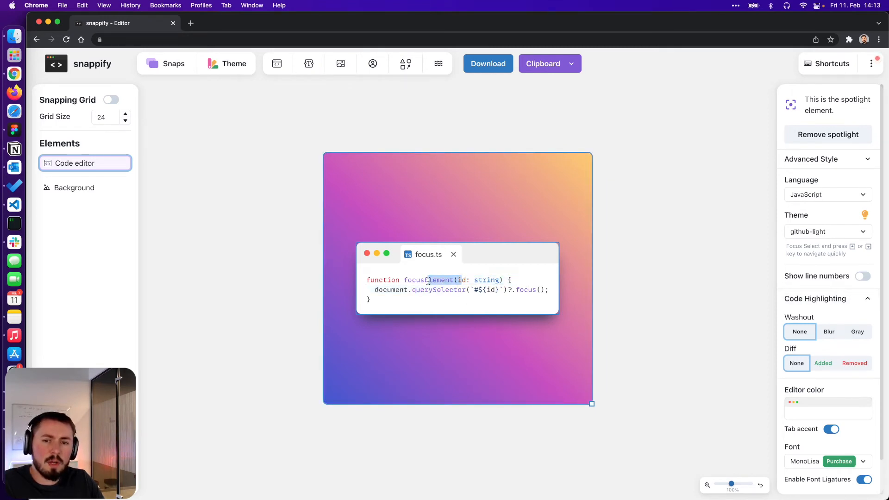
left_click(506, 277)
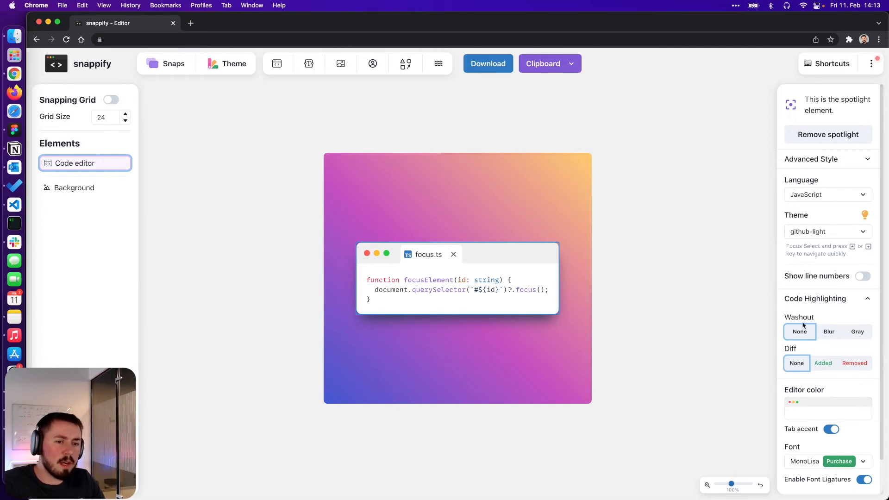
- Highlight the querySelector line by applying a Gray washout to the other code lines
left_click(829, 332)
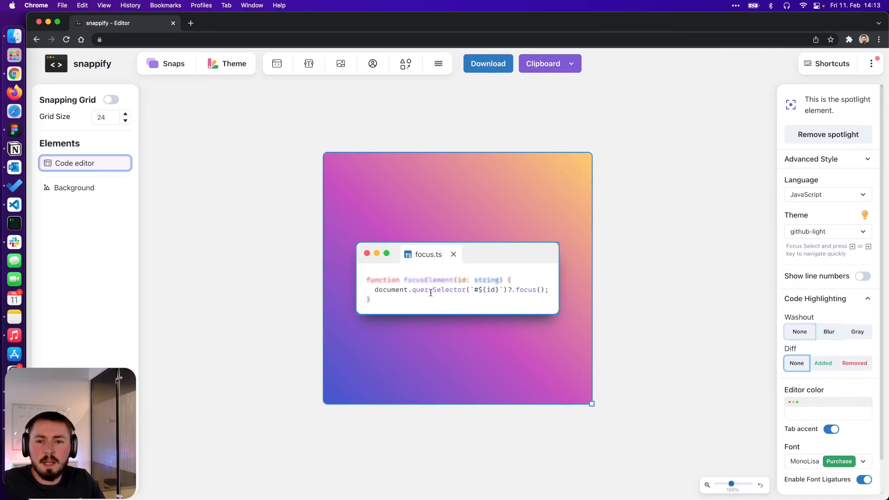
left_click_drag(400, 290, 537, 292)
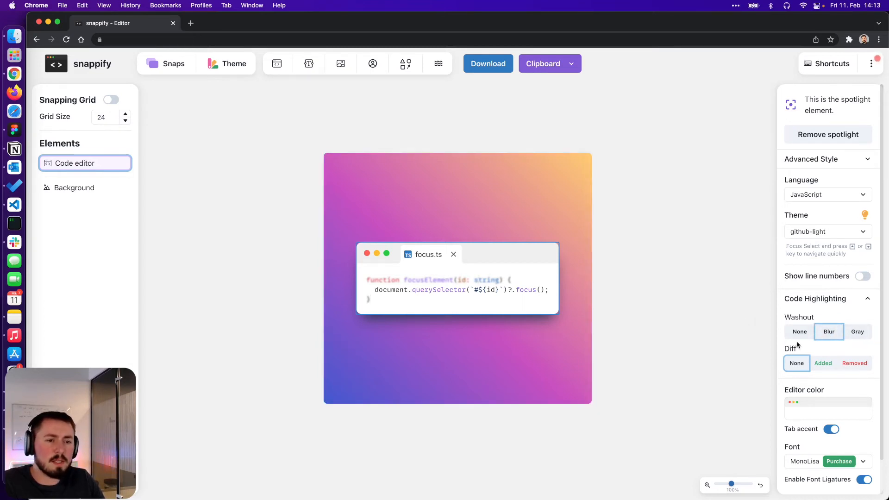
left_click(857, 332)
left_click(415, 298)
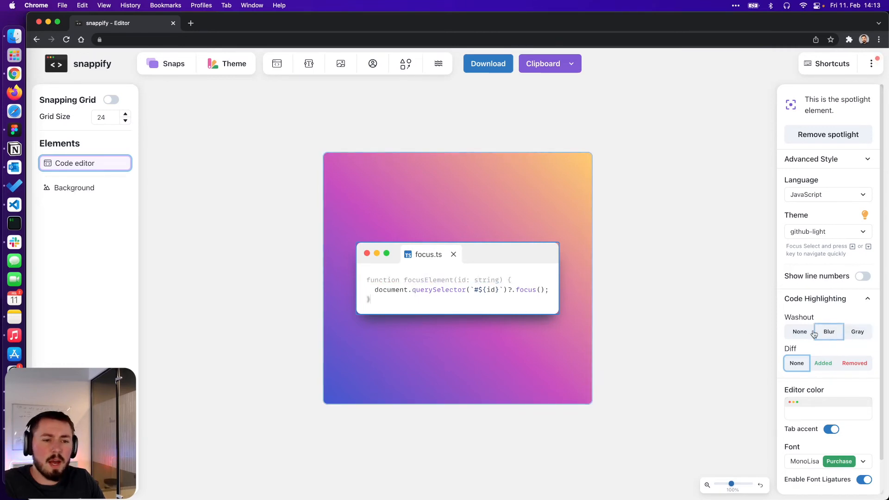
- Remove the washout from every code line, trying Blur and Gray before settling on None
left_click(851, 333)
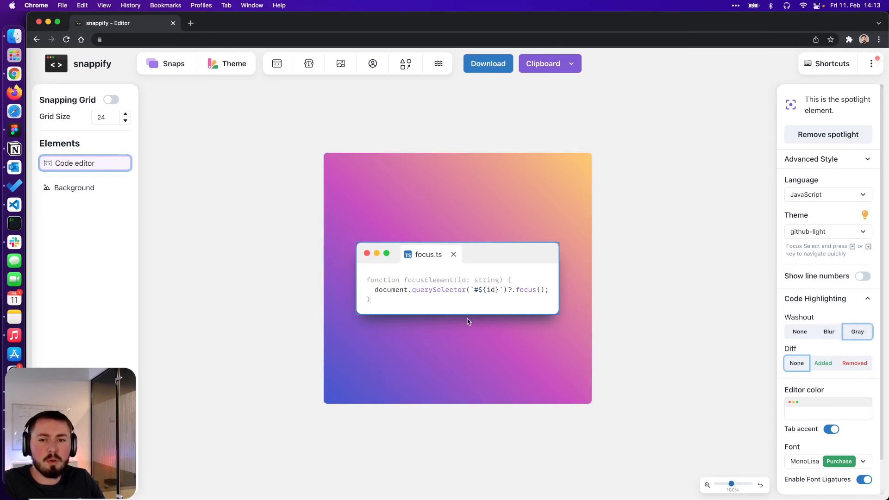
left_click(437, 290)
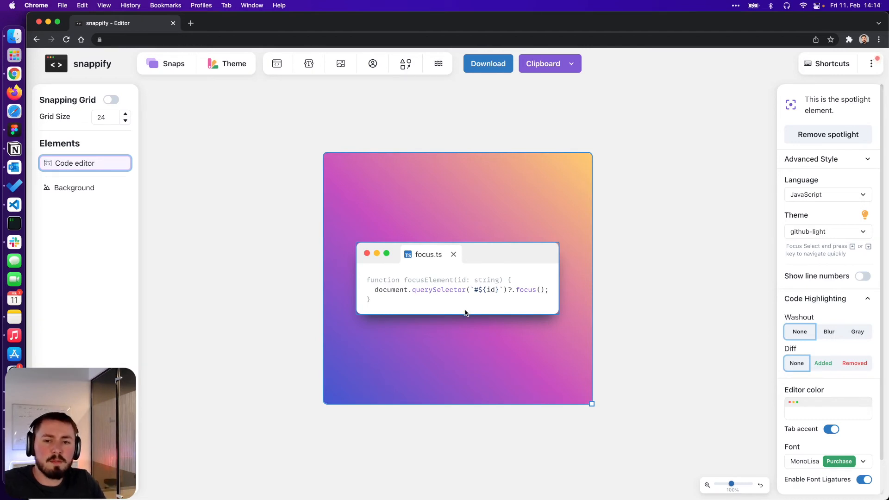
left_click(453, 282)
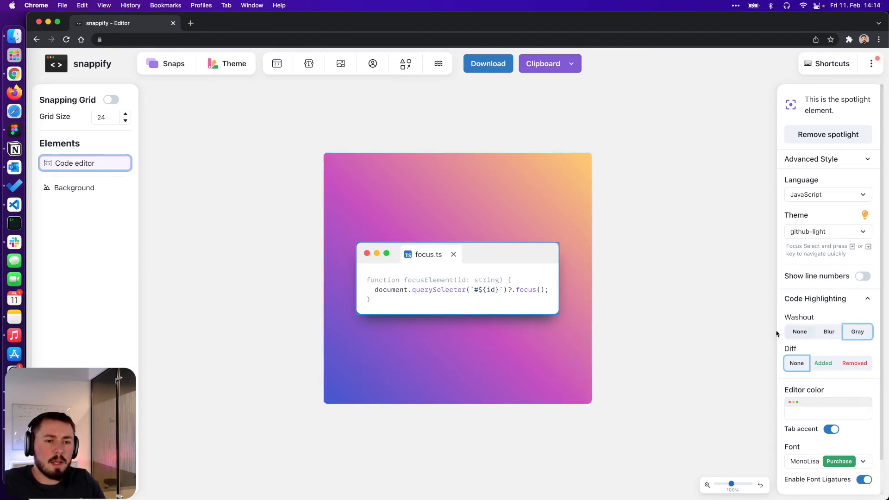
left_click_drag(409, 300, 408, 279)
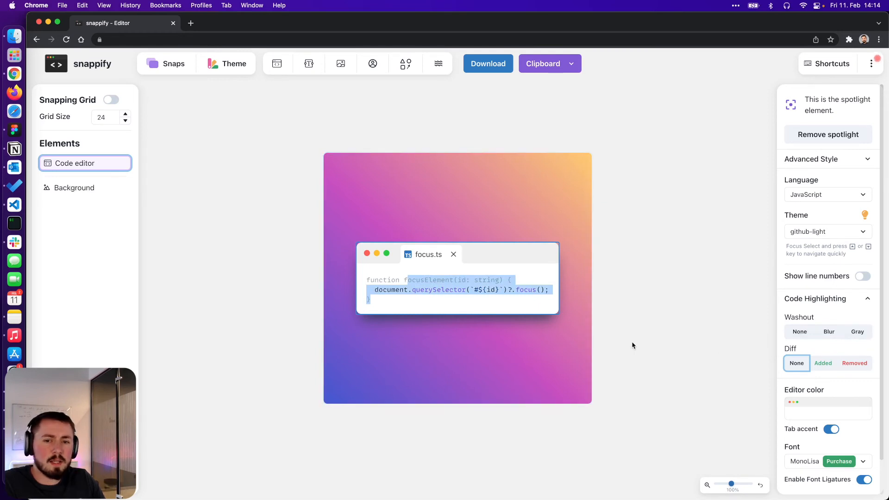
left_click(830, 332)
left_click(858, 331)
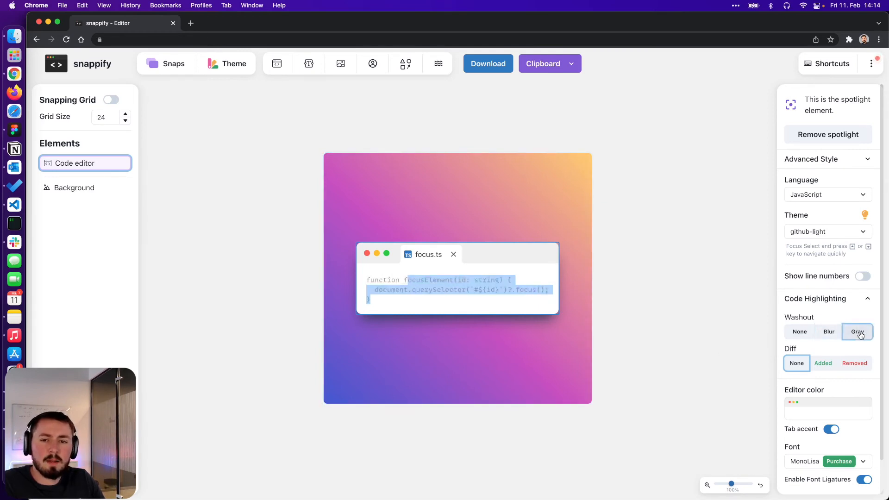
left_click(806, 333)
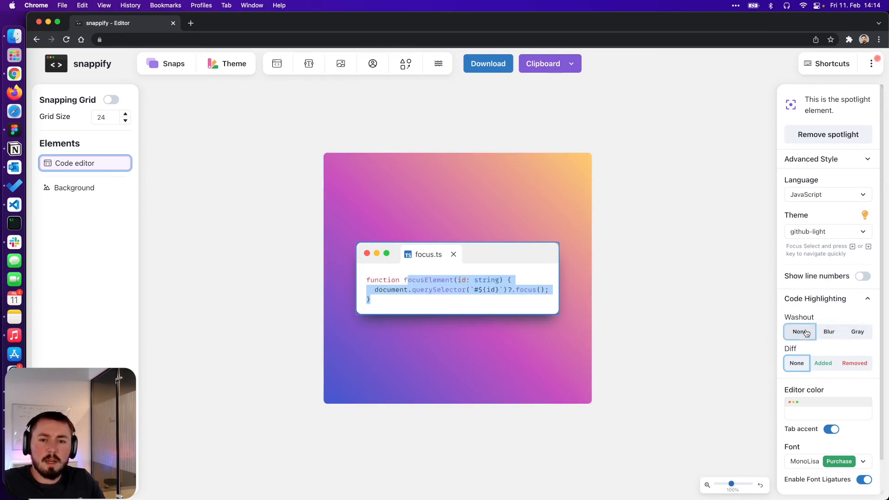
left_click(442, 299)
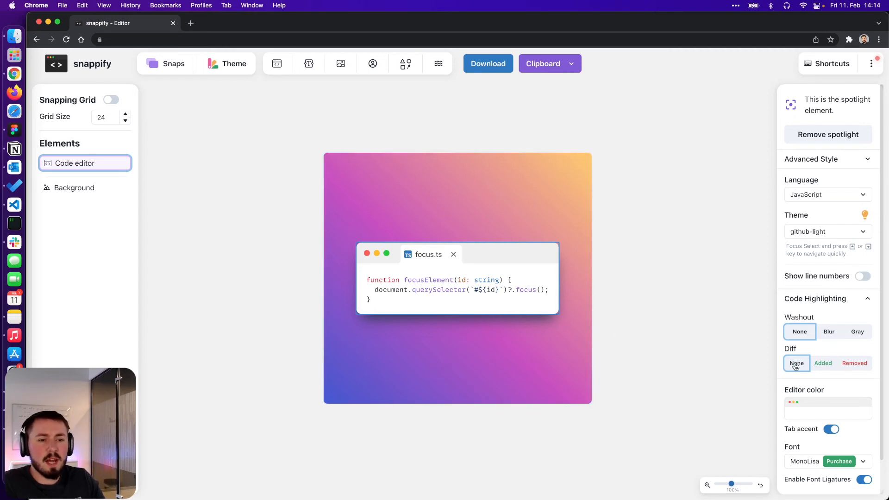
- Mark the first line as Removed in the diff and add a new line below it: function focus(id: string) {
left_click(866, 366)
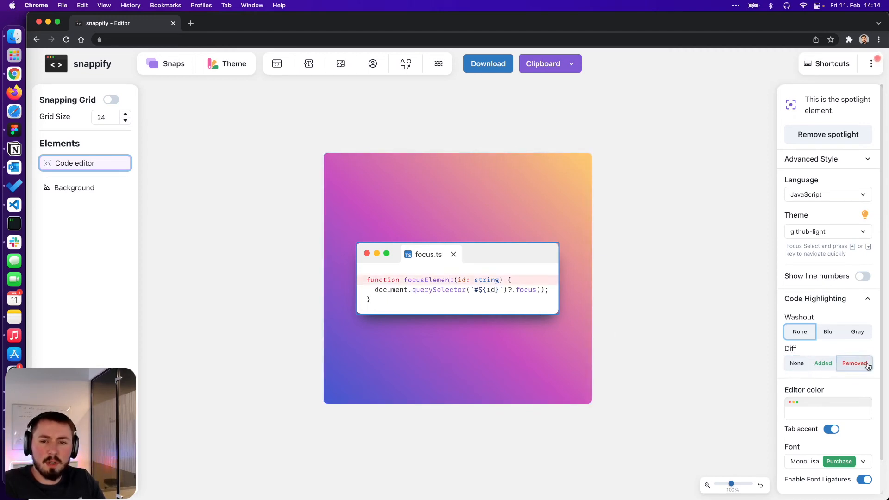
type("function ")
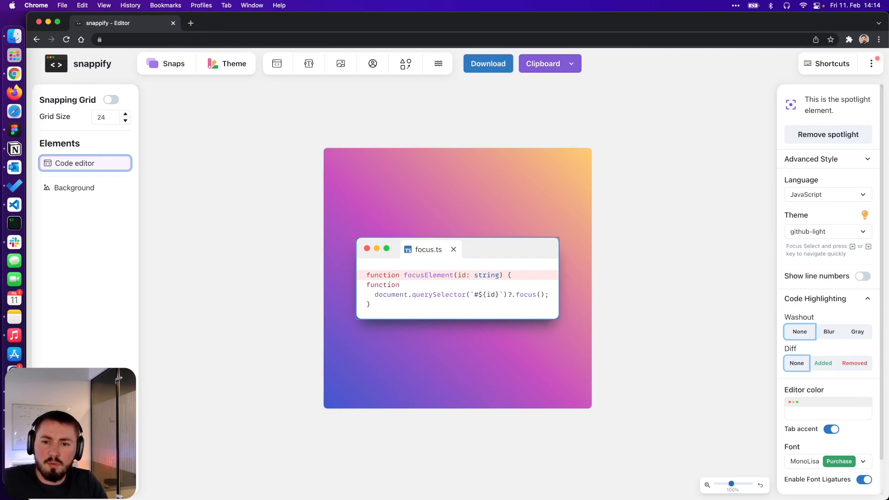
type("focus")
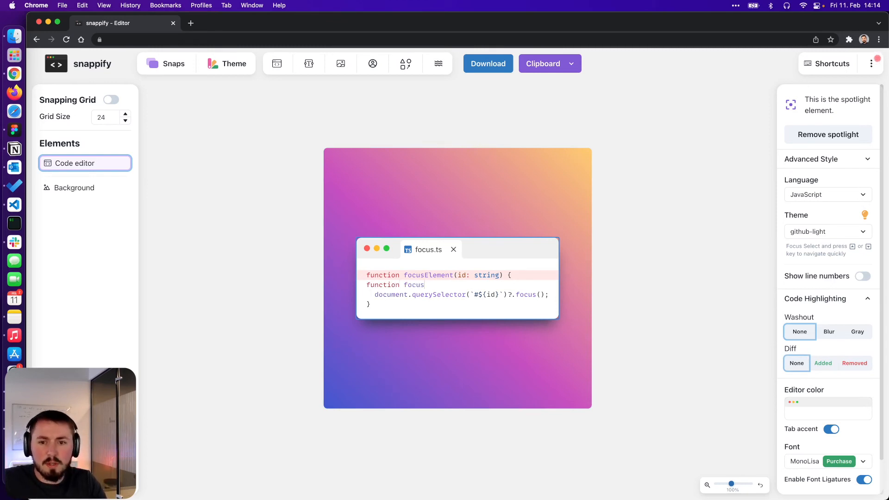
type("(id: string)")
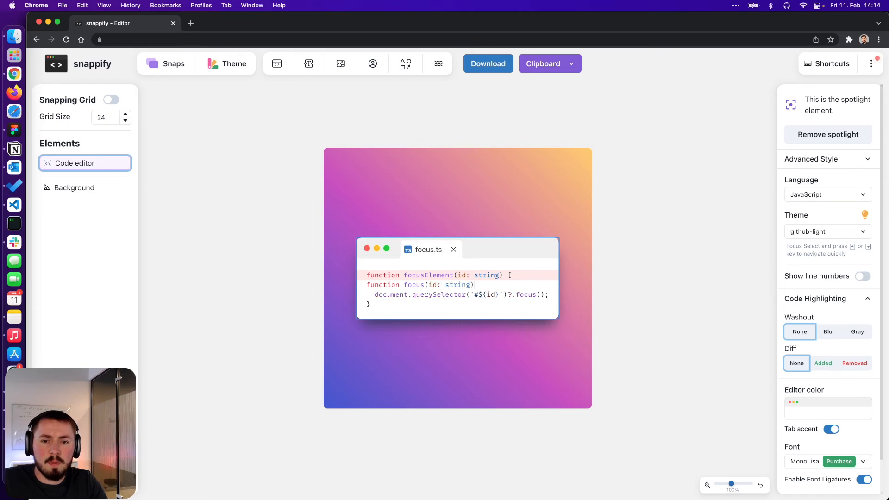
type(" {")
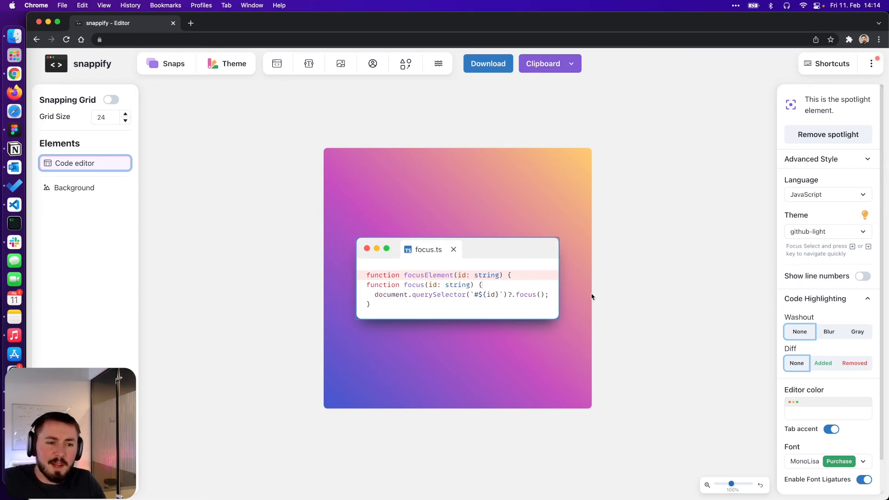
- Mark the new second line as Added in the diff and turn on line numbers
left_click(824, 363)
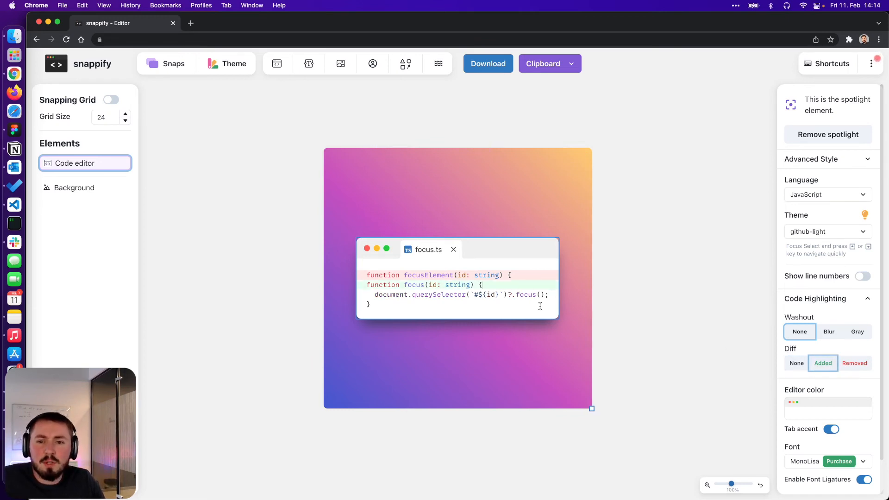
left_click(465, 304)
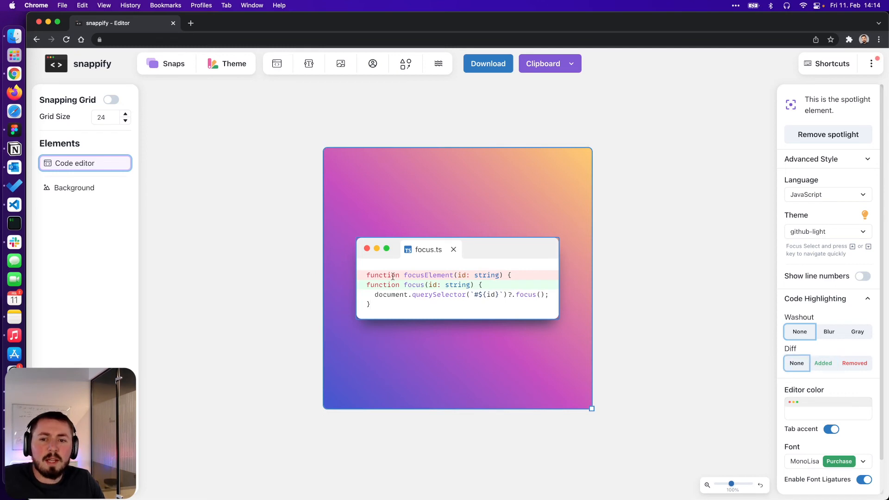
left_click(863, 277)
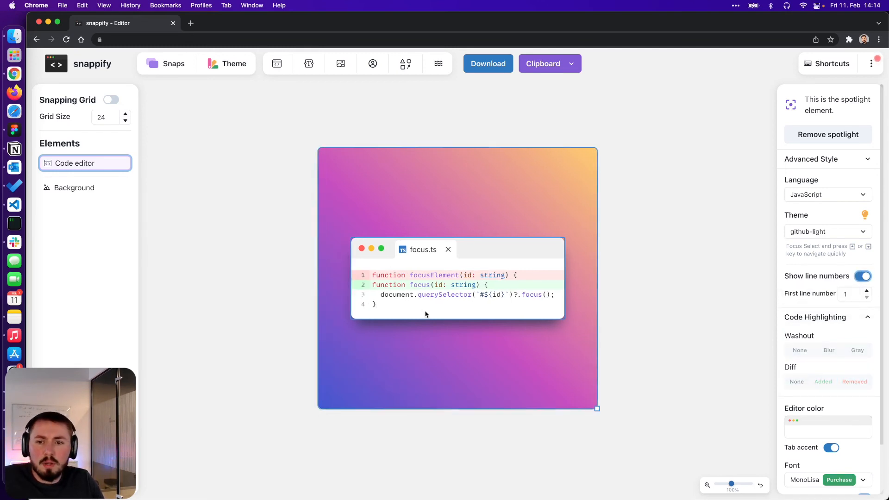
left_click(405, 304)
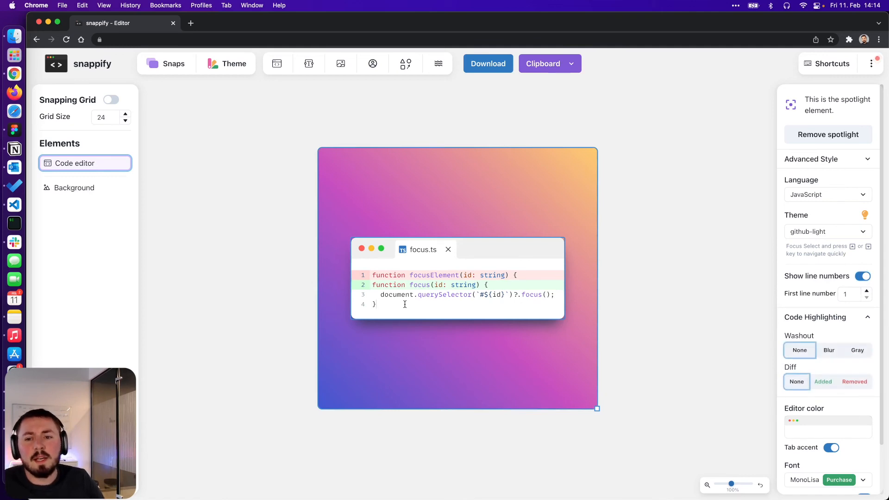